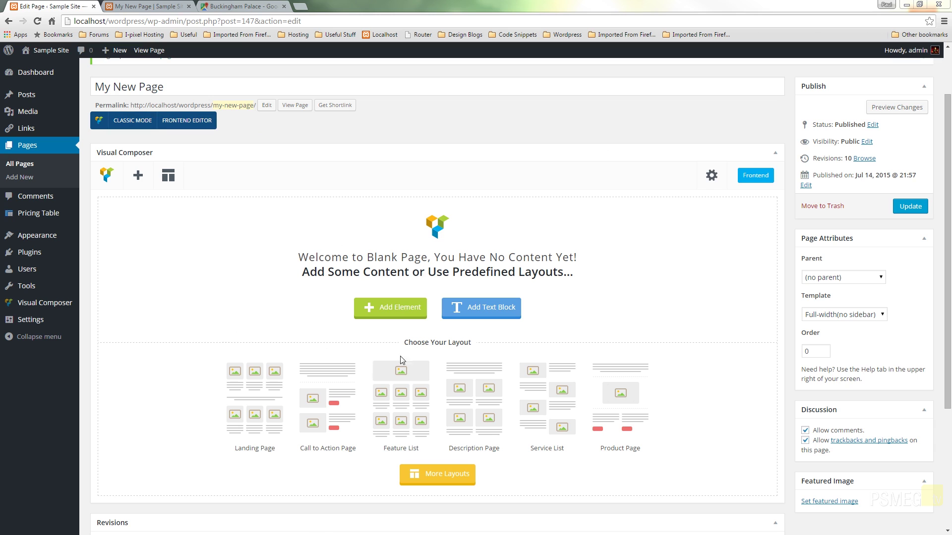
- Add a Google Maps element to My New Page and delete its sample embed iframe code
{"action": "left_click", "coordinate": [404, 310]}
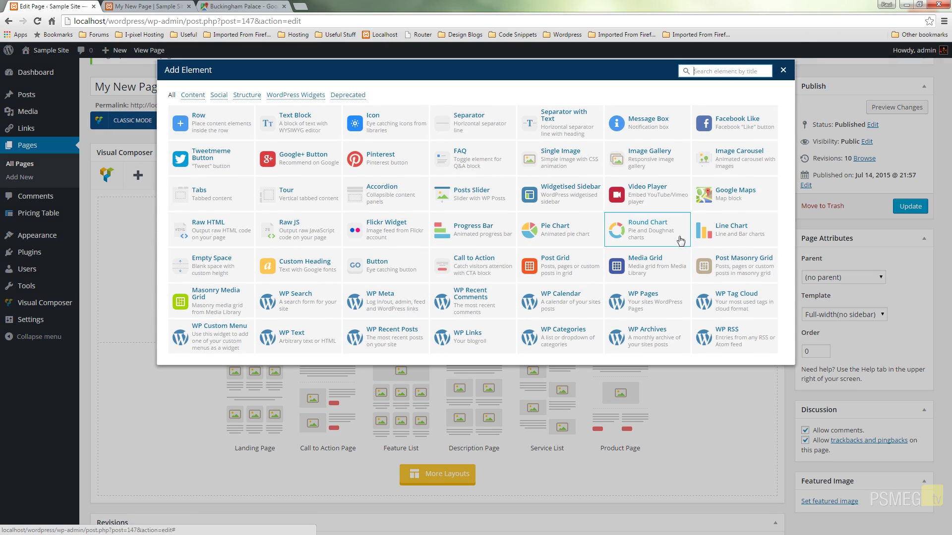
{"action": "left_click", "coordinate": [722, 196]}
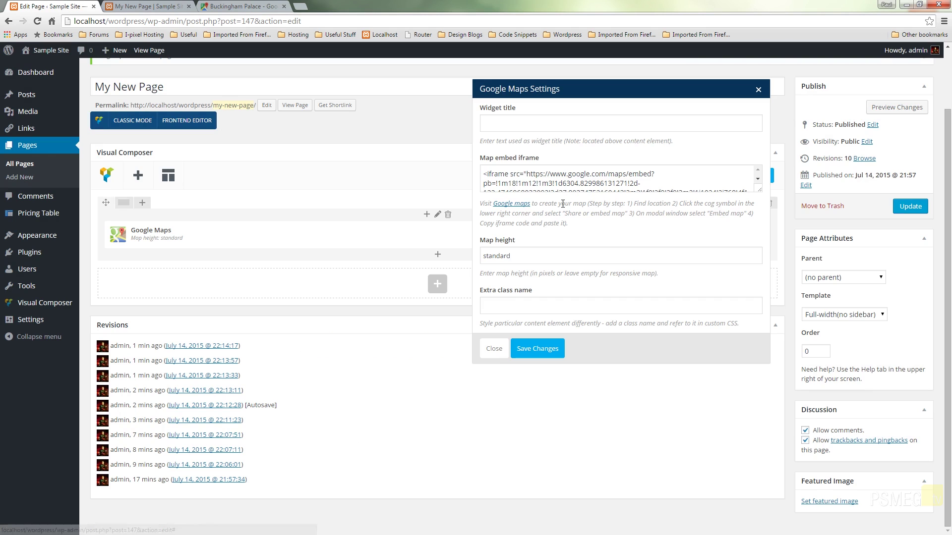
{"action": "left_click_drag", "start_coordinate": [761, 192], "coordinate": [458, 175]}
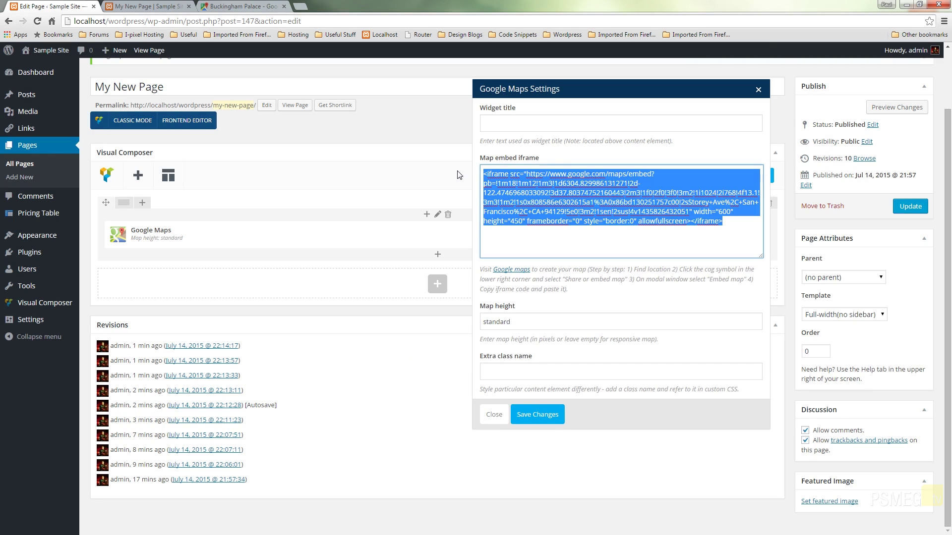
{"action": "key", "text": "Delete"}
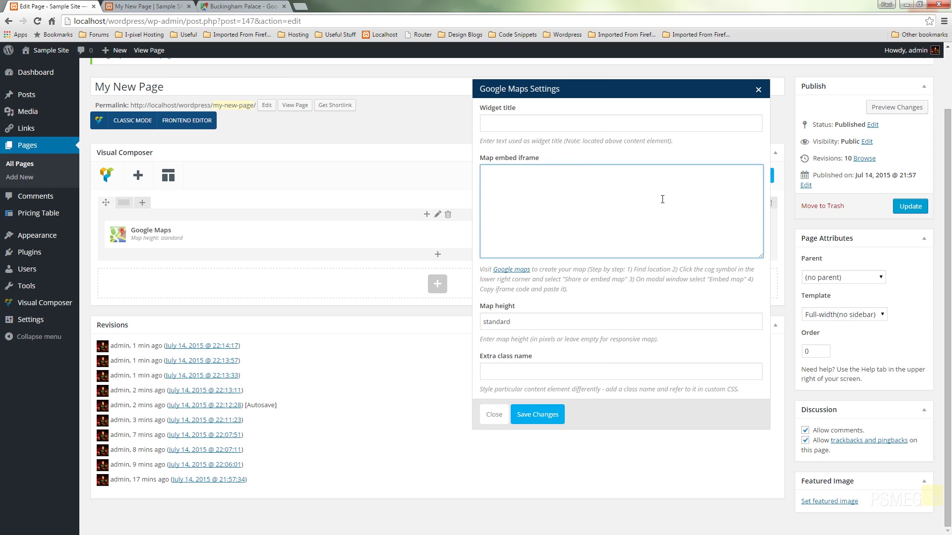
{"action": "left_click", "coordinate": [544, 319]}
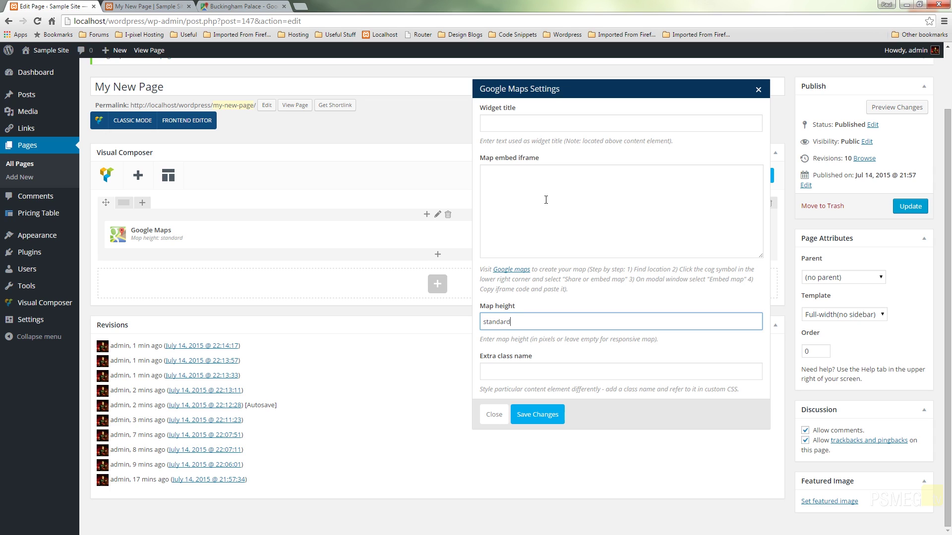
- Open the Buckingham Palace map's Embed map options and copy its iframe code
{"action": "left_click", "coordinate": [252, 7]}
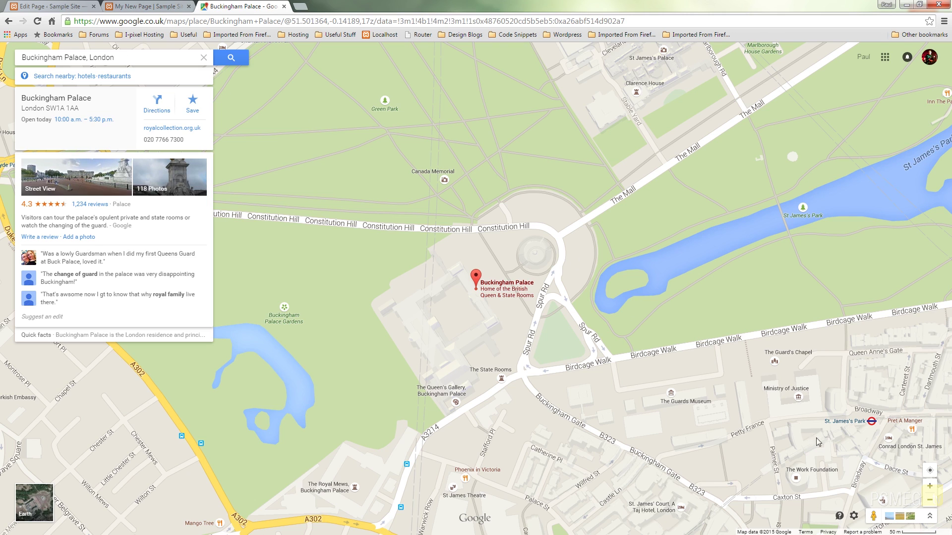
{"action": "left_click", "coordinate": [853, 517]}
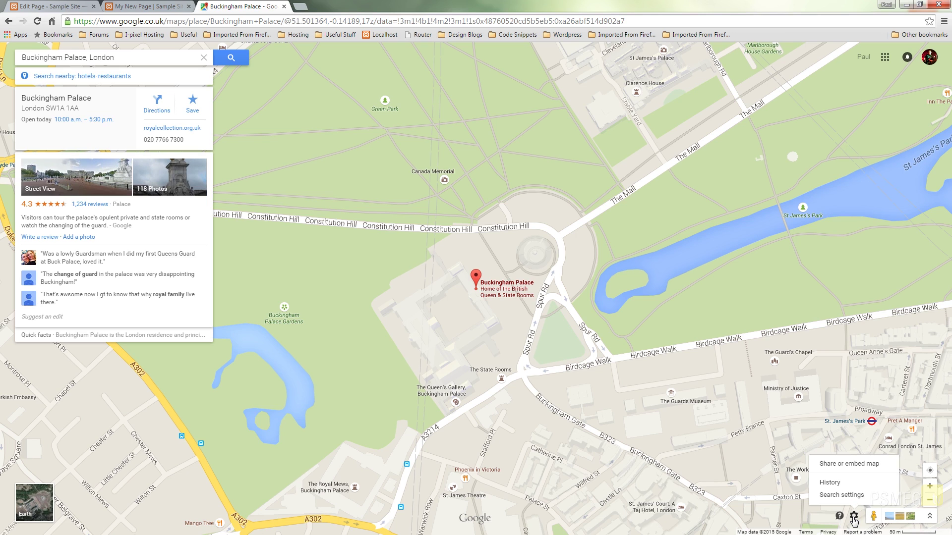
{"action": "left_click", "coordinate": [849, 464]}
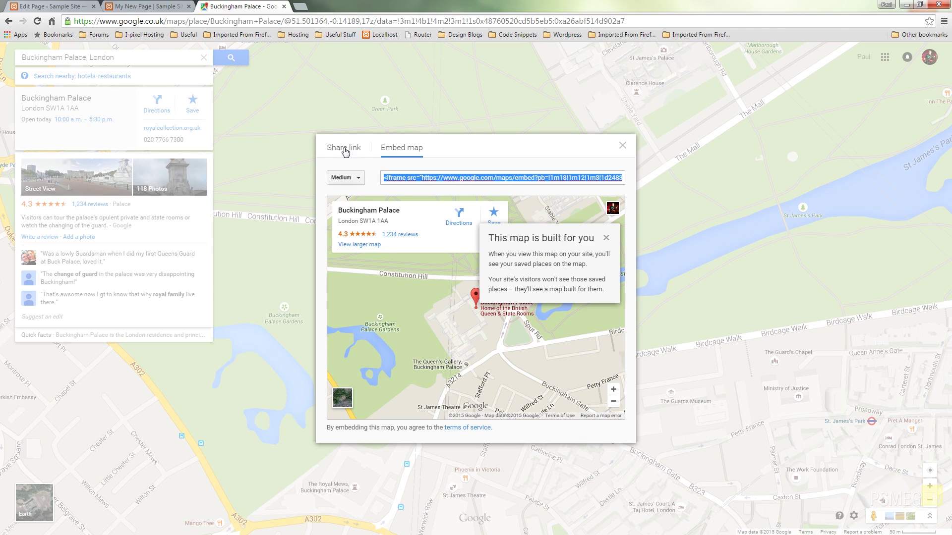
{"action": "left_click", "coordinate": [345, 149]}
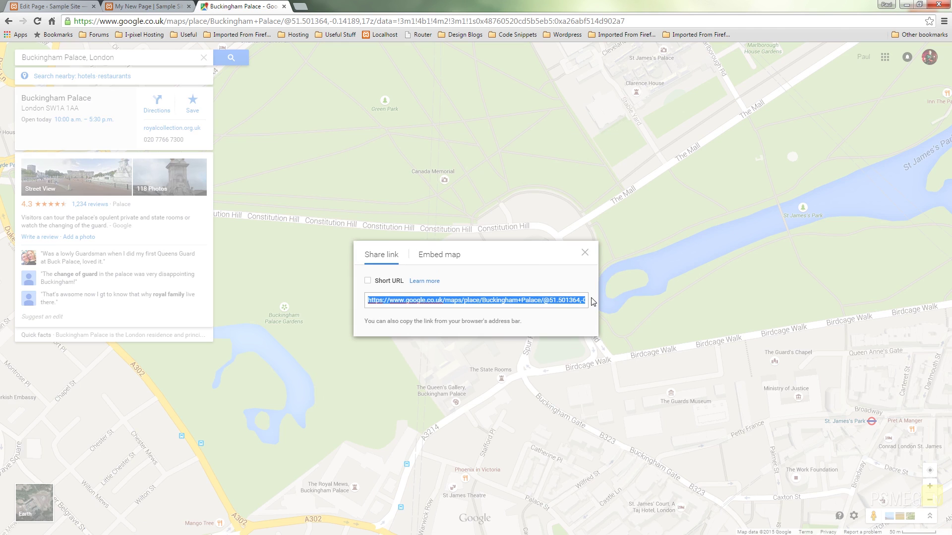
{"action": "left_click", "coordinate": [439, 261]}
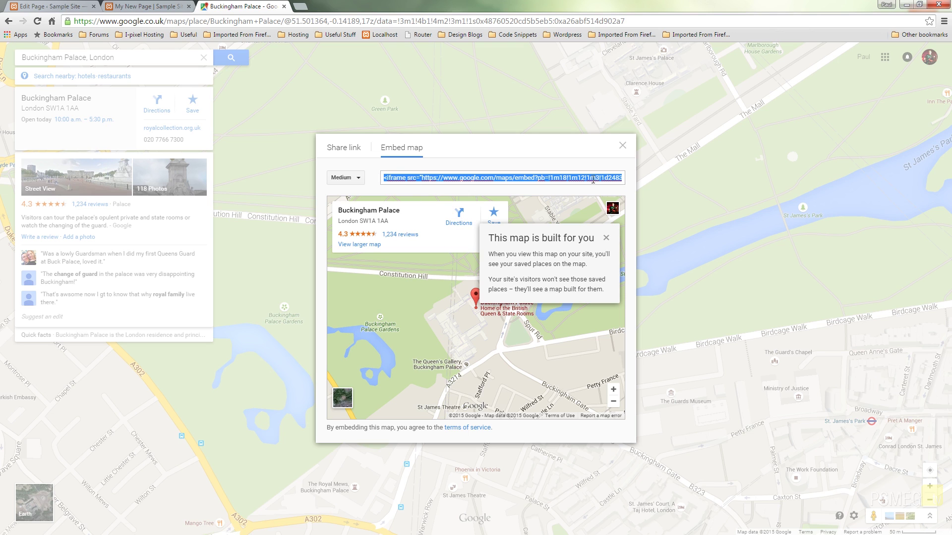
{"action": "right_click", "coordinate": [524, 178]}
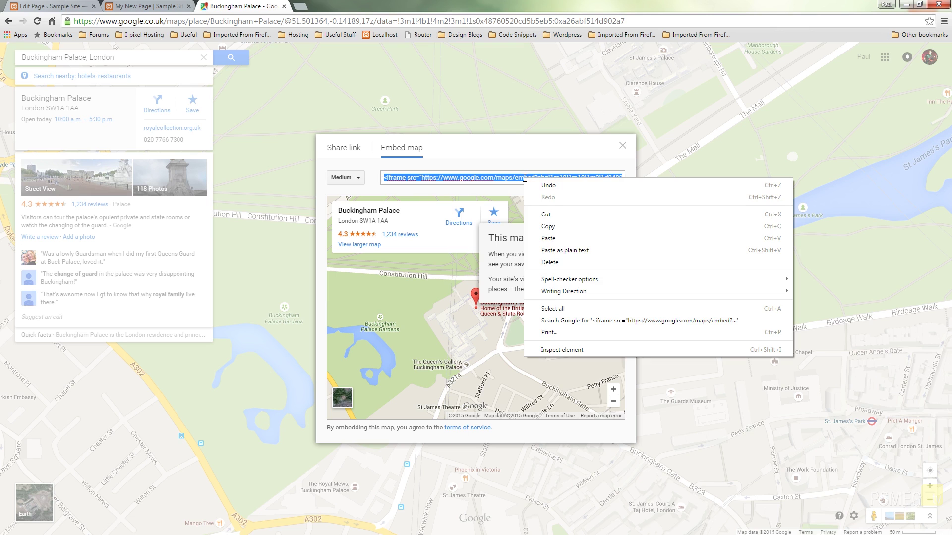
{"action": "left_click", "coordinate": [553, 228]}
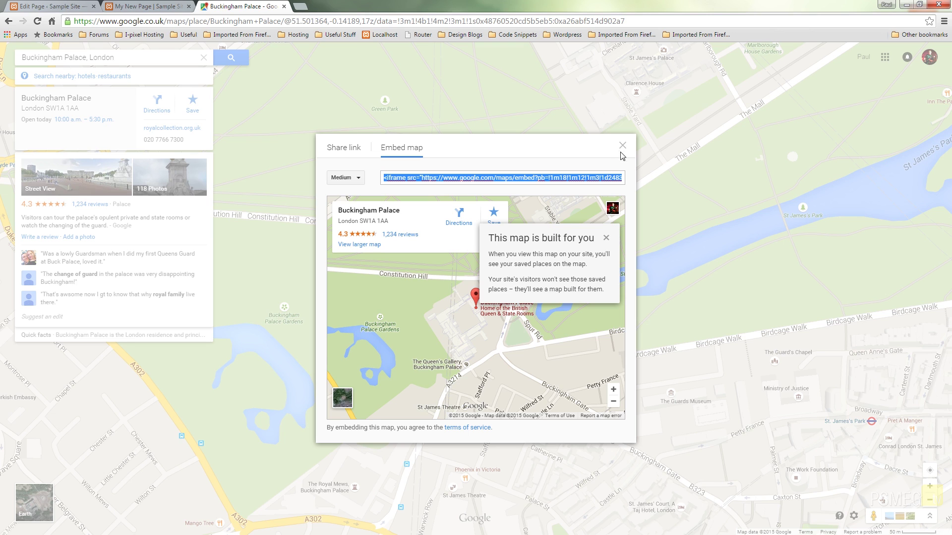
- Paste the Buckingham Palace iframe code into the element's Map embed iframe field
{"action": "left_click", "coordinate": [140, 9]}
{"action": "left_click", "coordinate": [44, 4]}
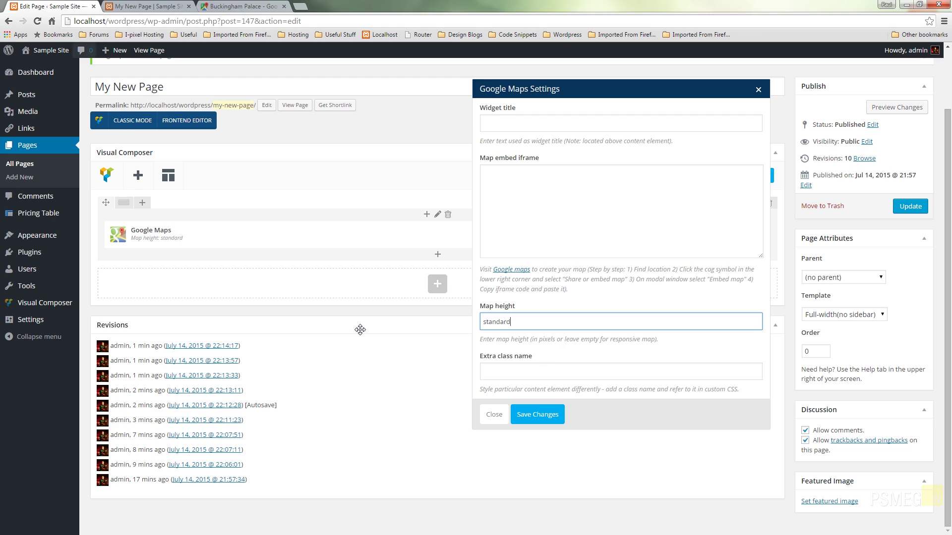
{"action": "left_click", "coordinate": [557, 185]}
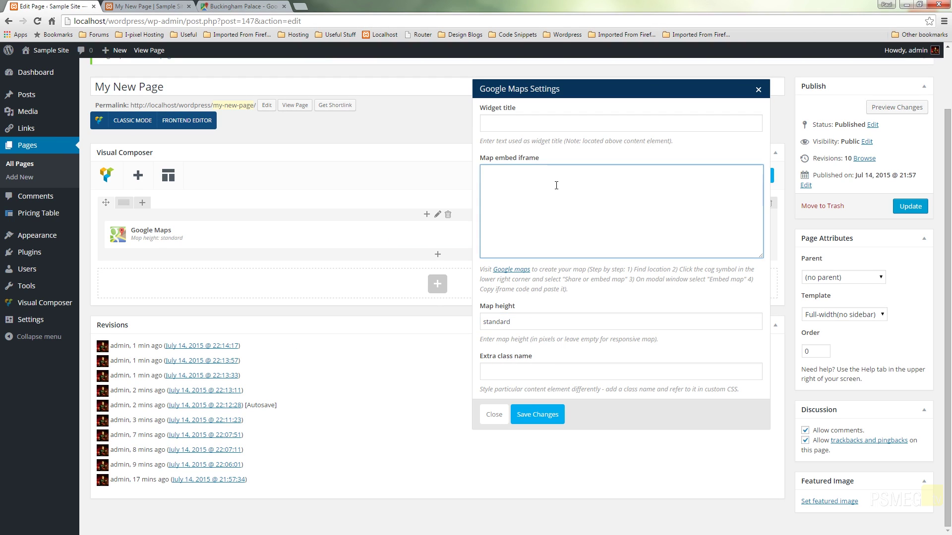
{"action": "key", "text": "ctrl+v"}
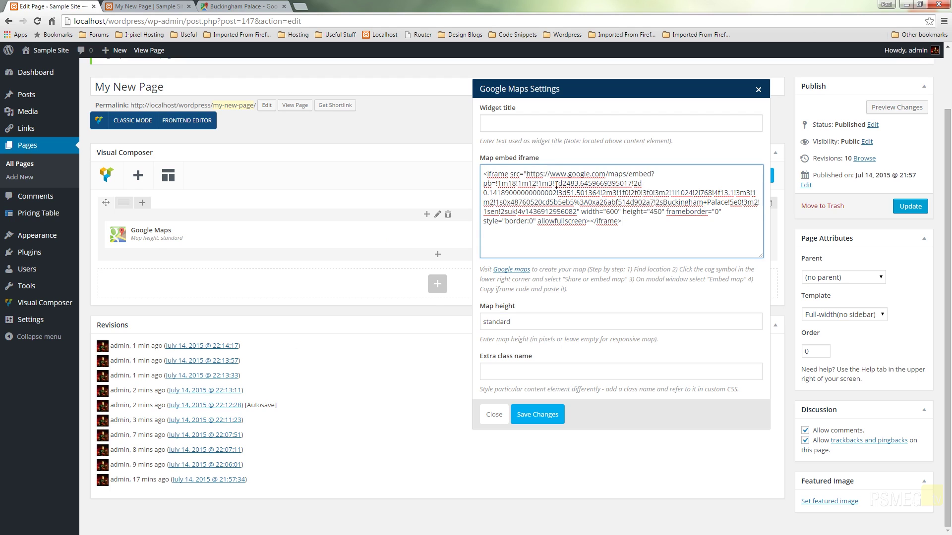
{"action": "right_click", "coordinate": [637, 223]}
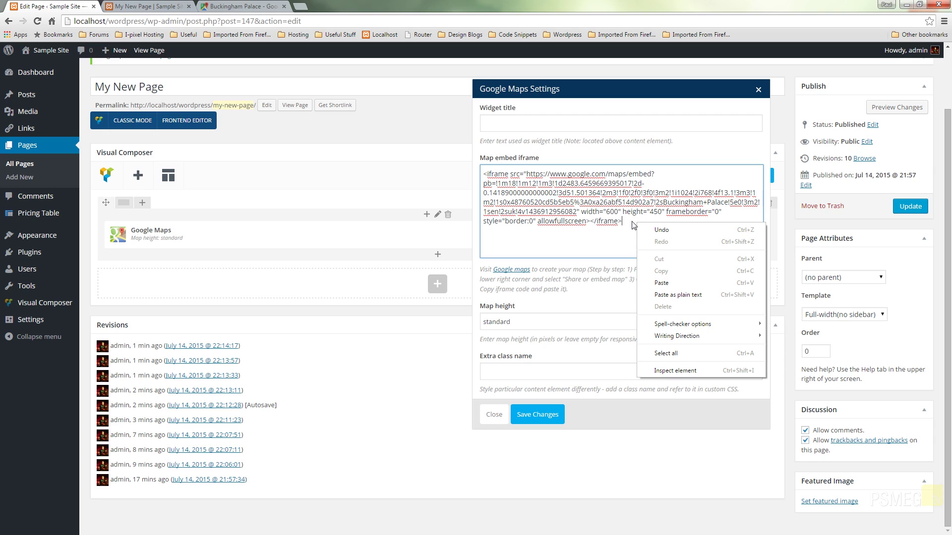
{"action": "left_click", "coordinate": [633, 222]}
- Change the map height from standard to 450px and save the element settings
{"action": "left_click_drag", "start_coordinate": [510, 322], "coordinate": [469, 319]}
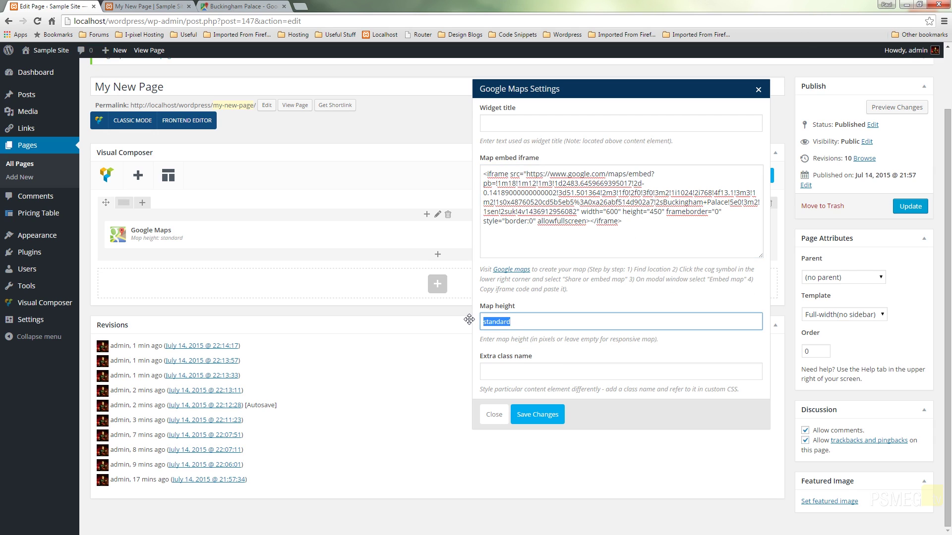
{"action": "type", "text": "450px"}
{"action": "left_click", "coordinate": [534, 413]}
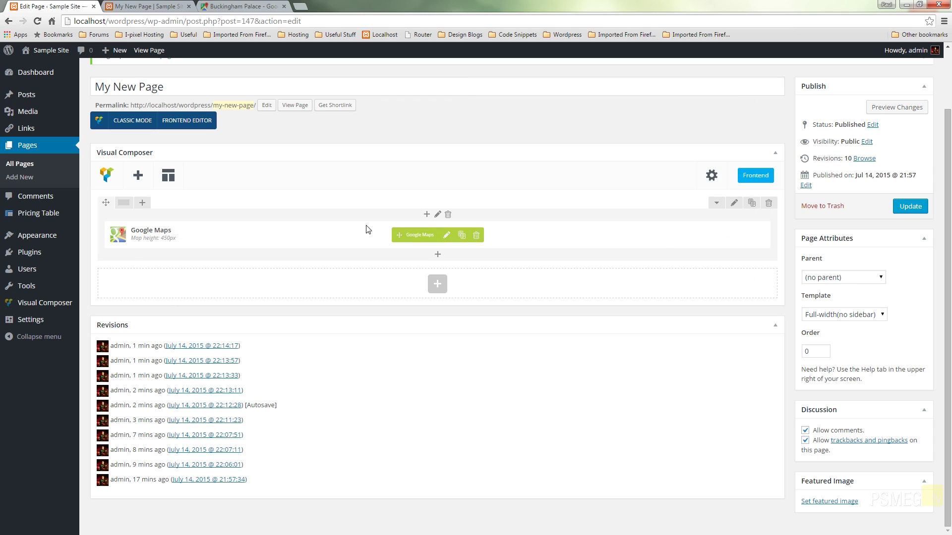
- Update My New Page and view the embedded map on the live site
{"action": "left_click", "coordinate": [907, 207]}
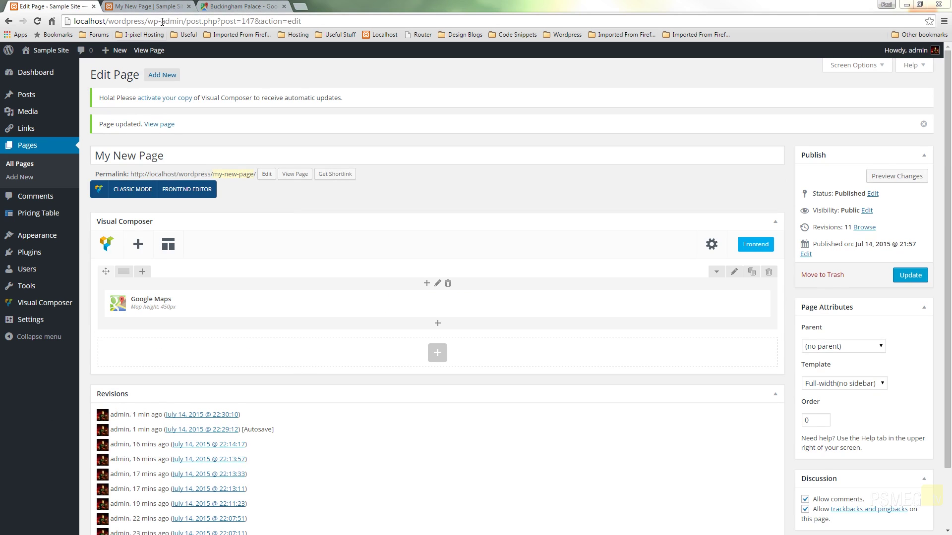
{"action": "left_click", "coordinate": [148, 7]}
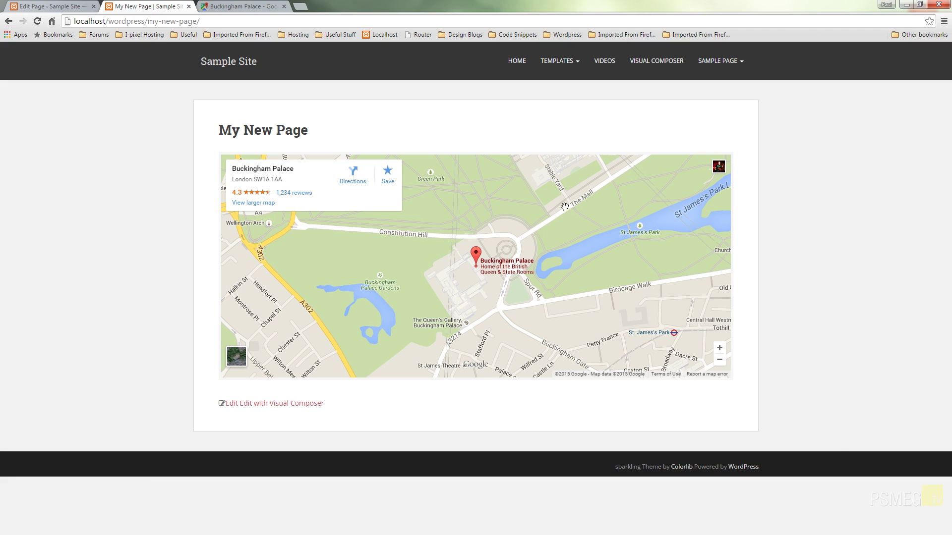
{"action": "left_click_drag", "start_coordinate": [588, 208], "coordinate": [570, 229]}
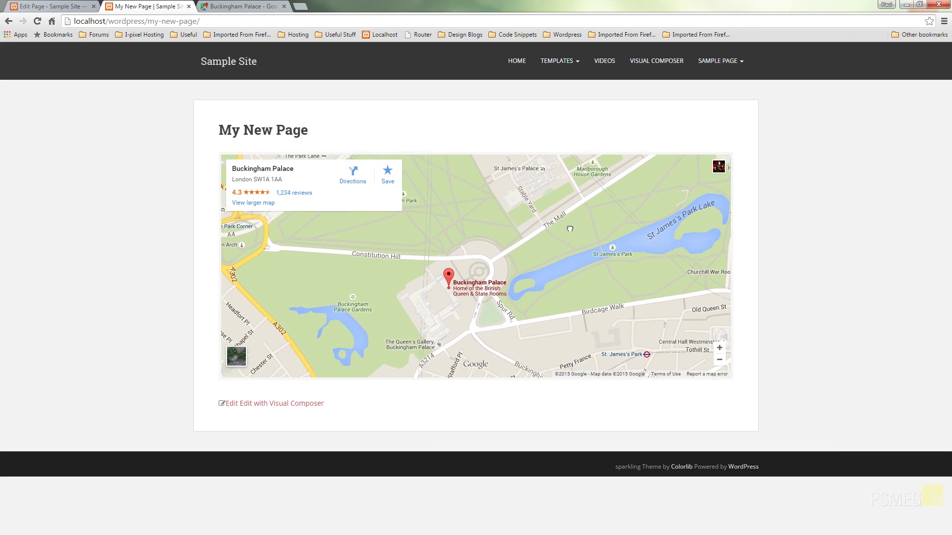
- Zoom the Buckingham Palace map in and out and pan it to test interactivity
{"action": "left_click", "coordinate": [719, 349]}
{"action": "left_click", "coordinate": [719, 350]}
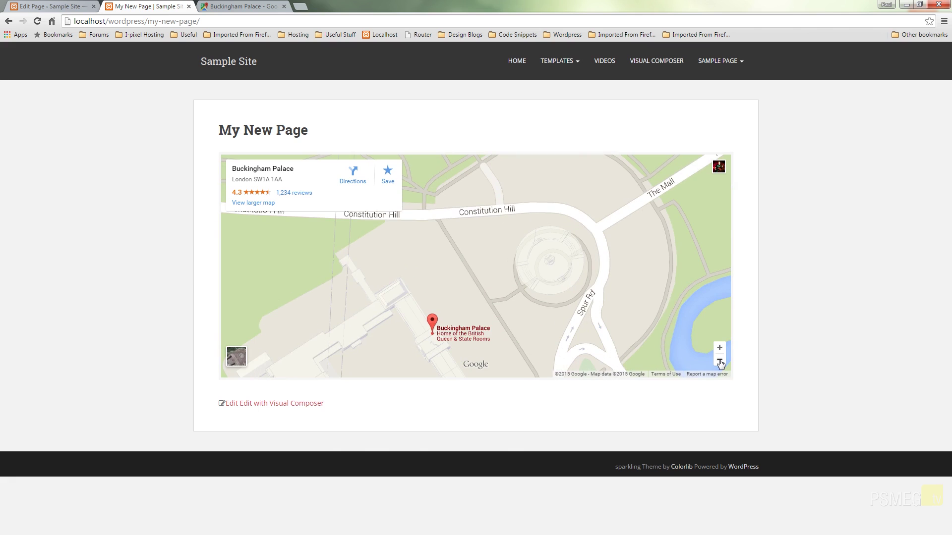
{"action": "left_click", "coordinate": [720, 362]}
{"action": "left_click", "coordinate": [719, 361]}
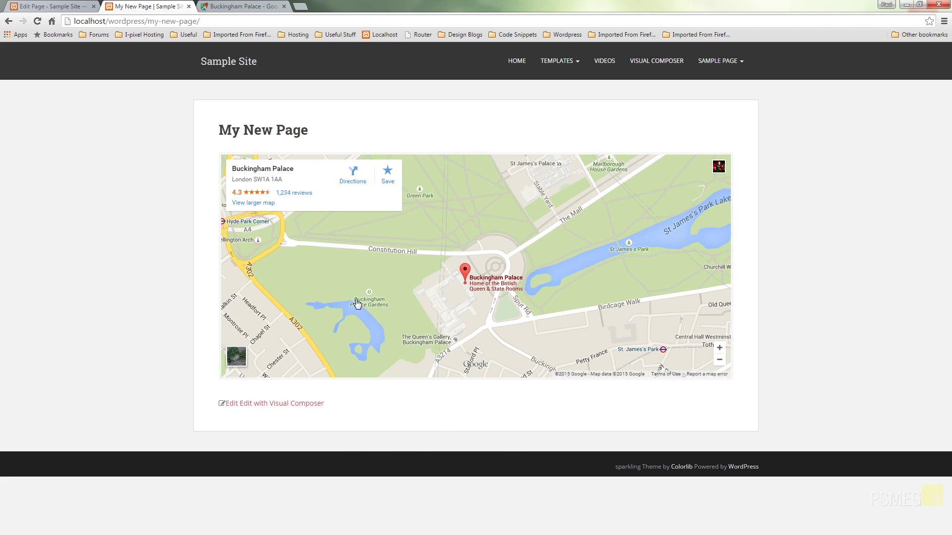
{"action": "left_click_drag", "start_coordinate": [358, 305], "coordinate": [395, 258]}
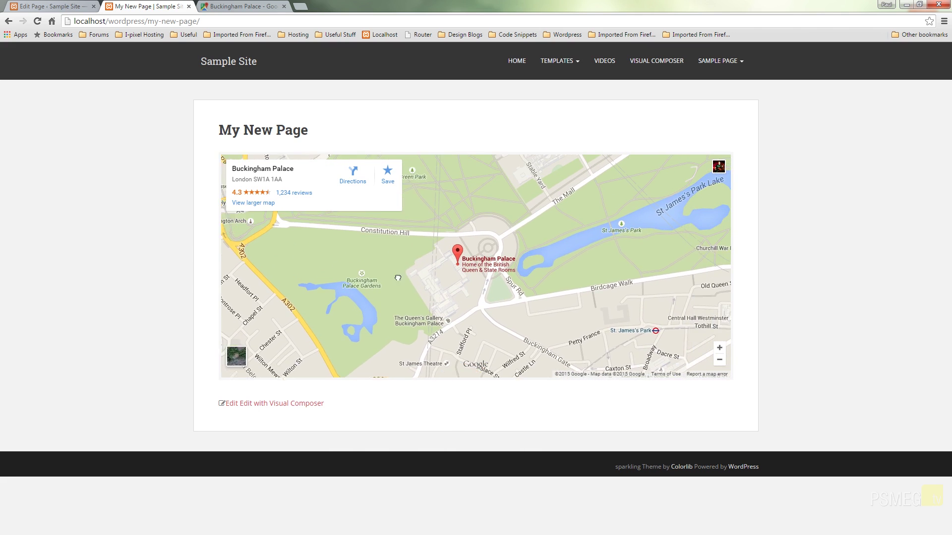
{"action": "left_click_drag", "start_coordinate": [556, 235], "coordinate": [582, 229]}
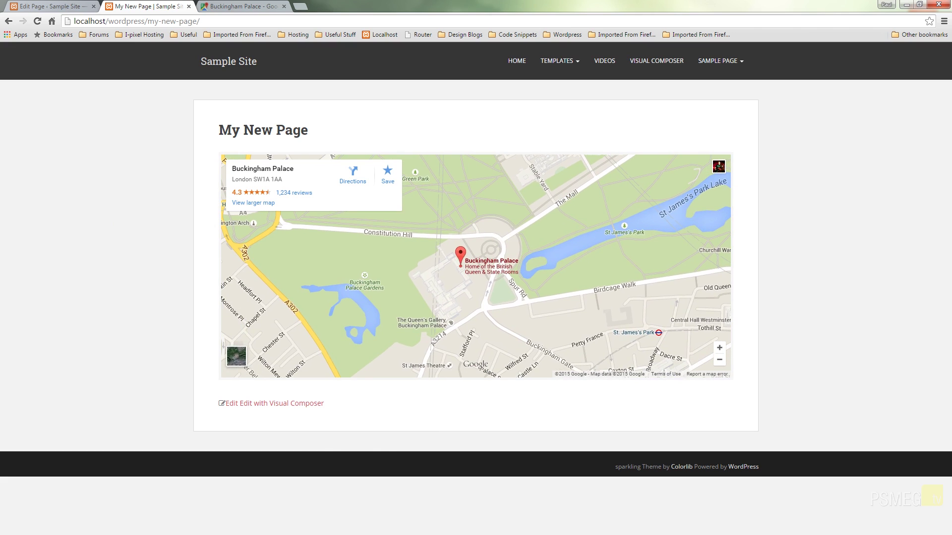